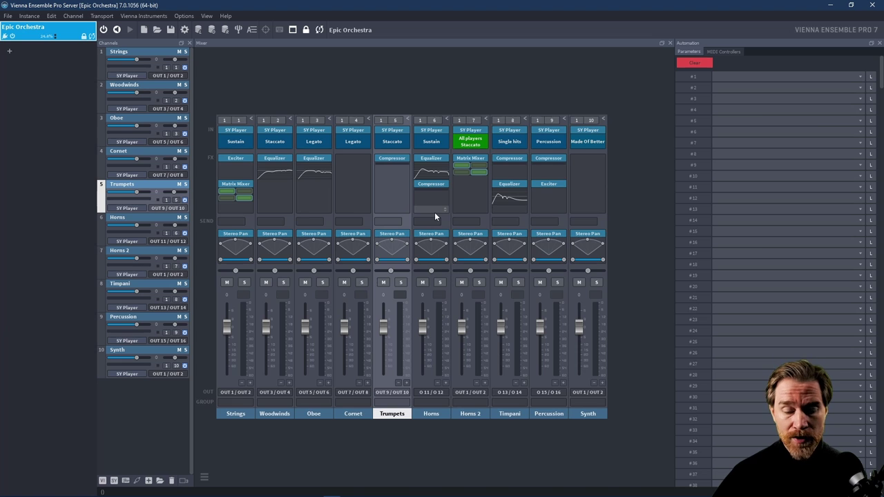
Examine the Woodwinds channel's Equalizer Pro in an enlarged window, auditioning keys on its frequency keyboard, and close it
key("ctrl+e")
key("ctrl+e")
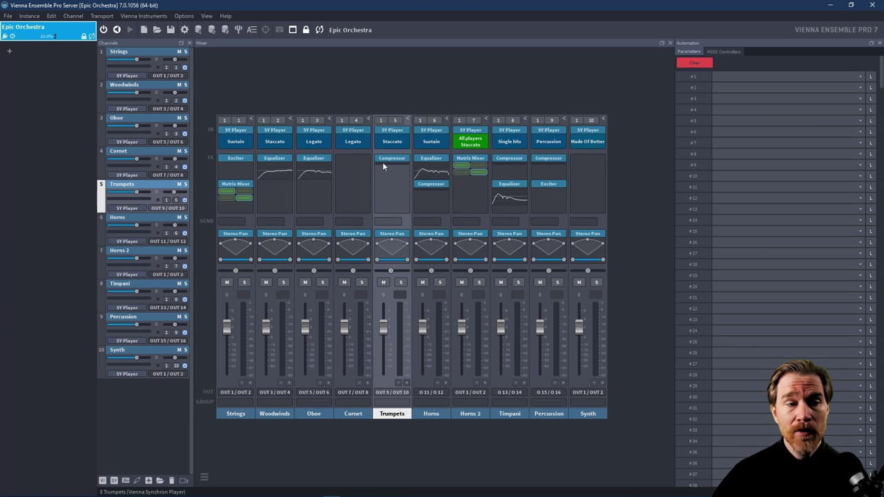
double_click(276, 163)
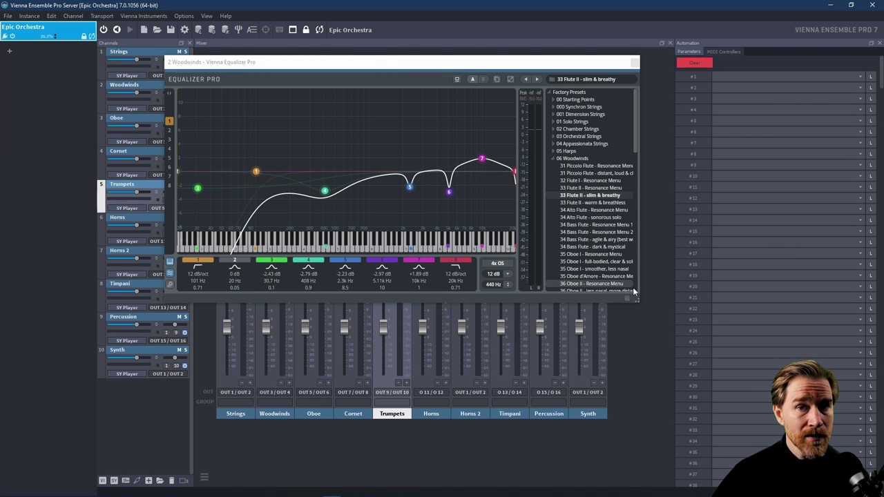
left_click_drag(638, 301, 639, 320)
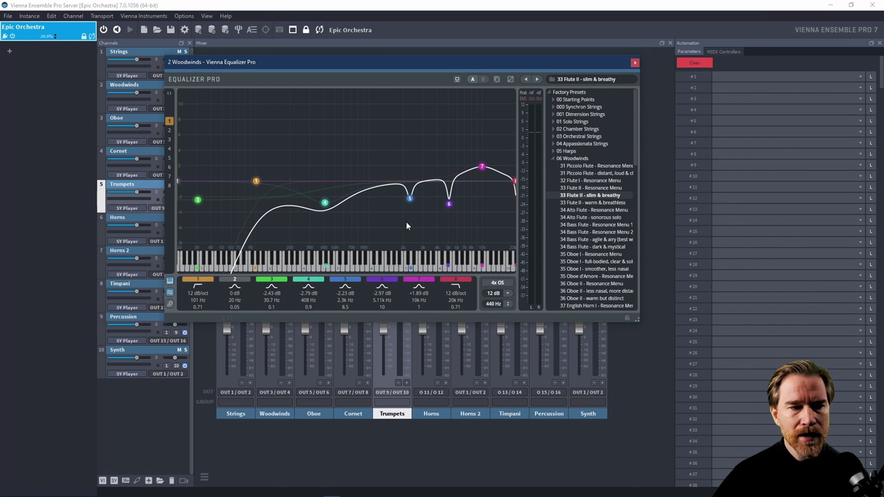
left_click(280, 266)
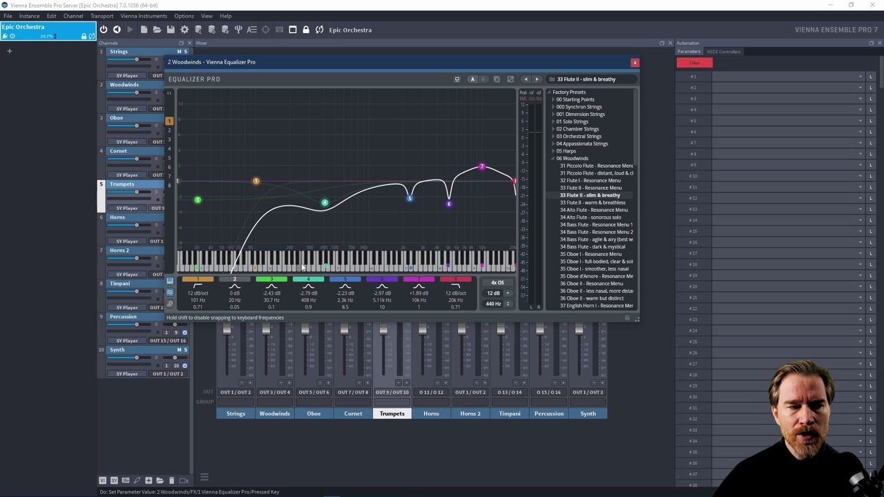
left_click(302, 266)
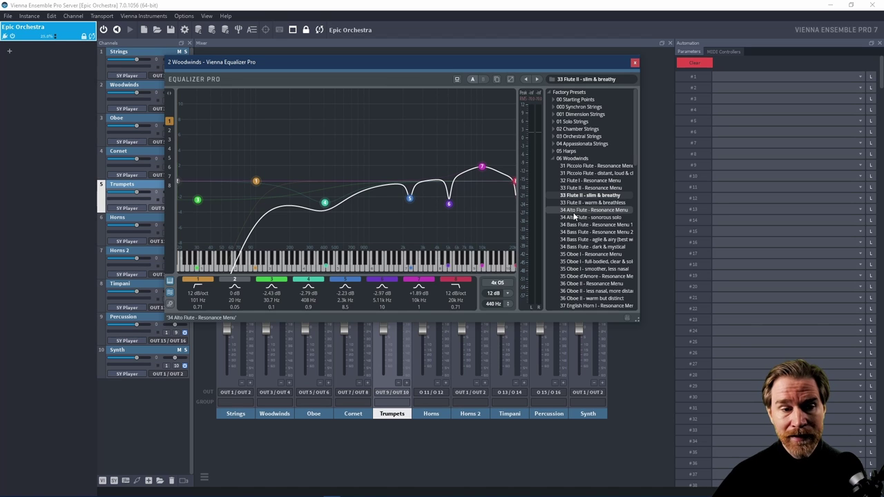
left_click(635, 62)
Inspect the Compressor Pro settings on the Trumpets channel and the Exciter Pro settings on the Strings channel
left_click(389, 157)
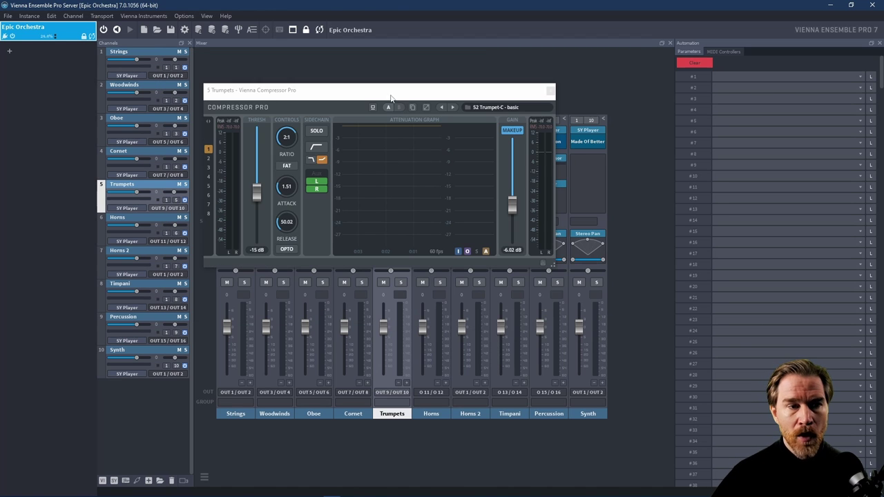
left_click_drag(389, 96, 408, 101)
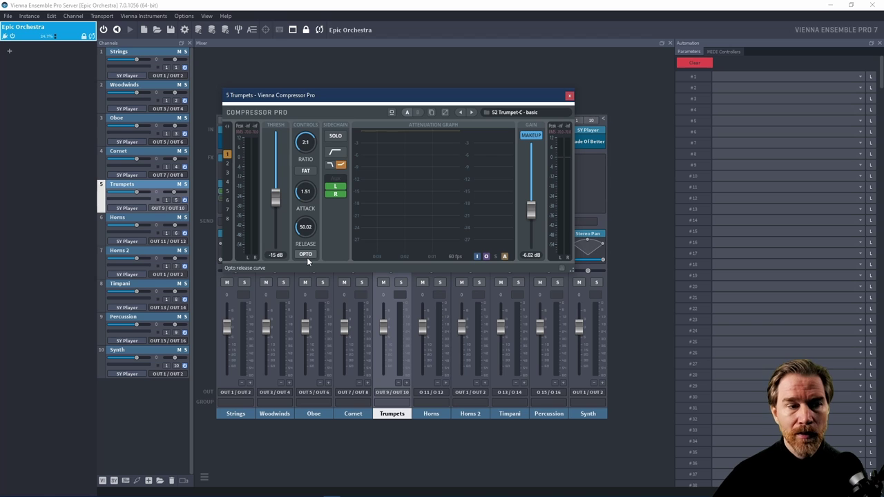
left_click(569, 95)
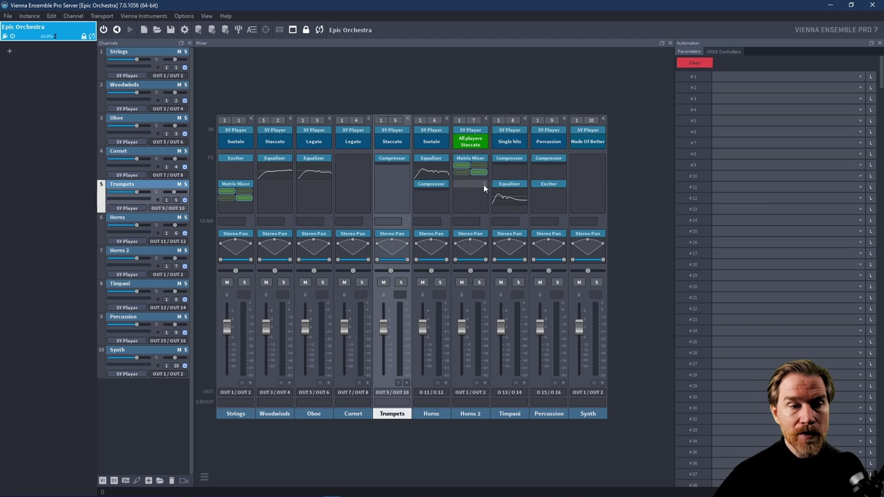
left_click(236, 158)
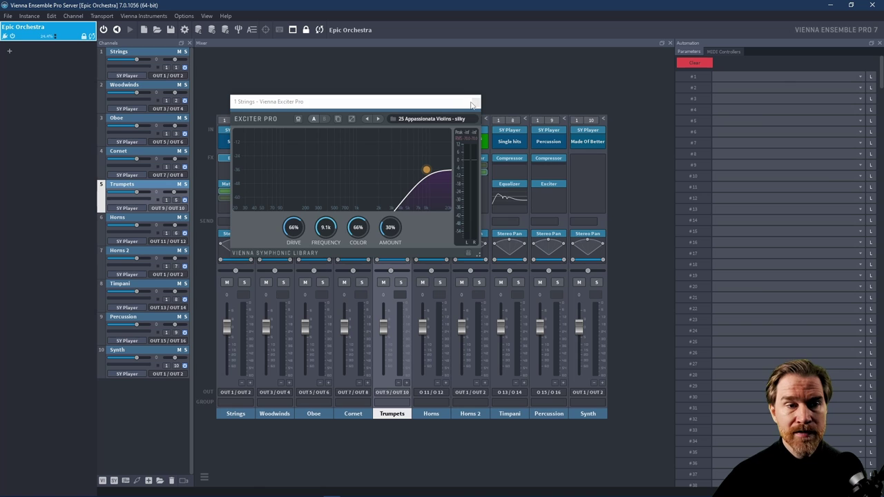
left_click(473, 102)
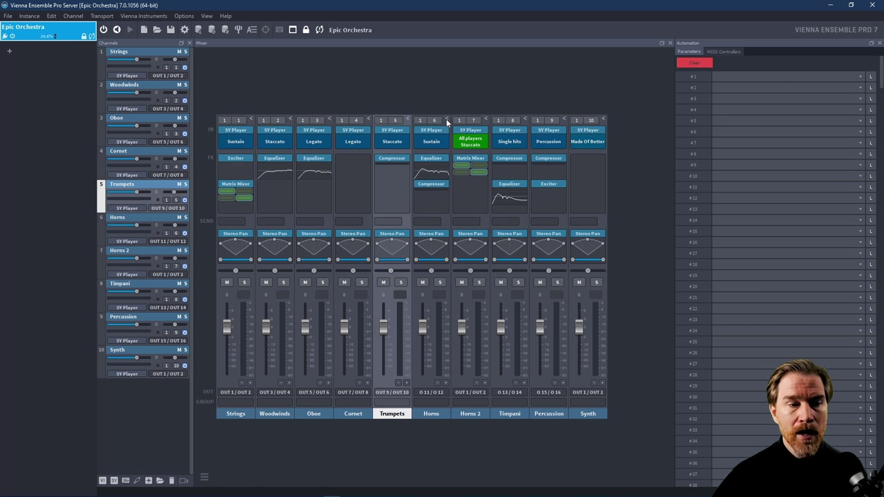
Inspect the delay times in the Horns 2 channel's Matrix Mixer Pro and close its window
left_click(470, 159)
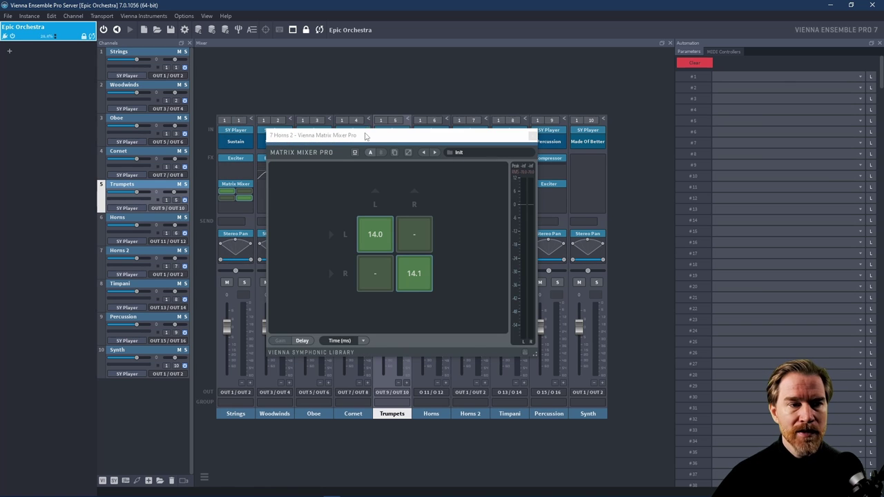
left_click_drag(365, 136, 349, 115)
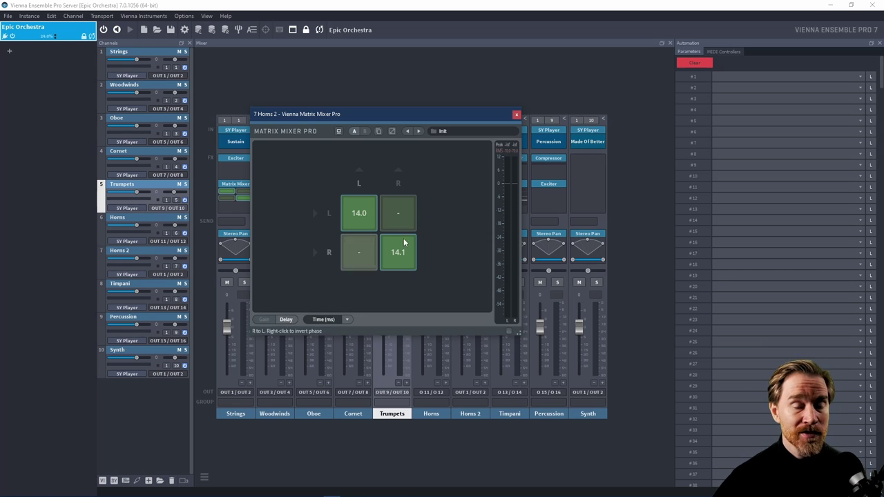
left_click(516, 116)
Insert Vienna Analyzer Pro in the first effect slot of the Cornet channel and close its window
left_click(356, 208)
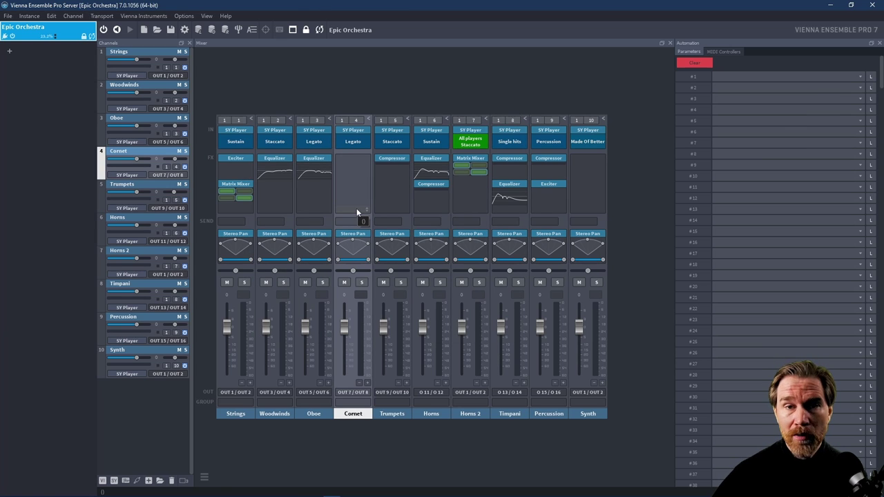
left_click(361, 157)
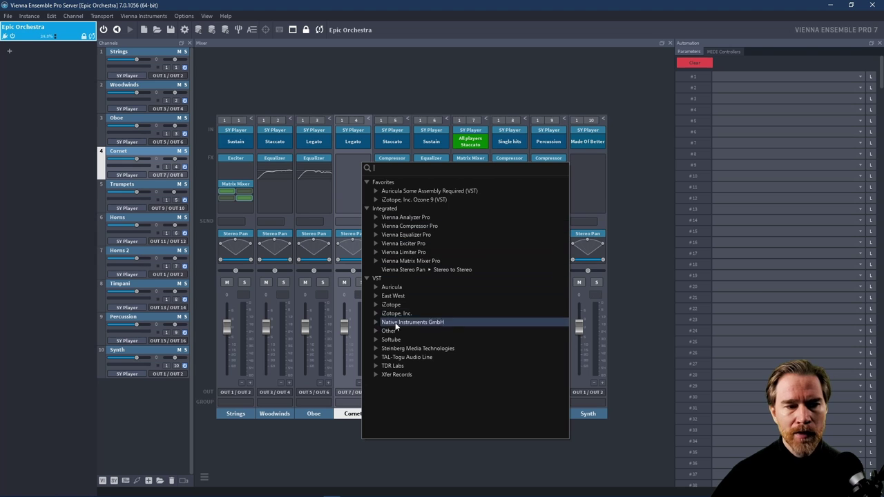
left_click(390, 219)
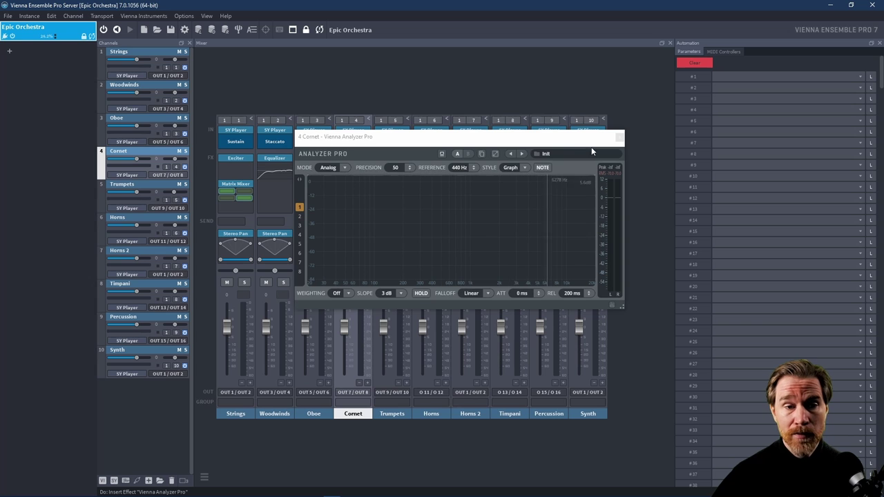
left_click(620, 136)
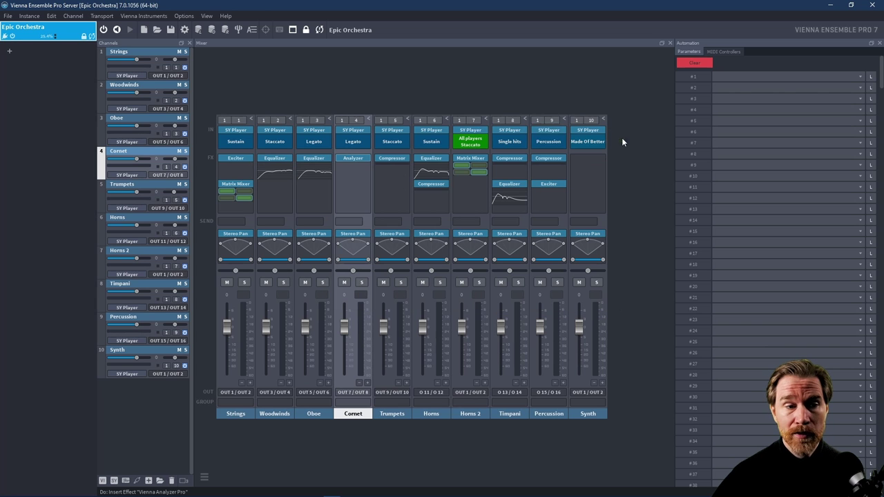
Choose Vienna Limiter Pro to replace the Analyzer in the Cornet channel's effect slot
left_click(366, 157)
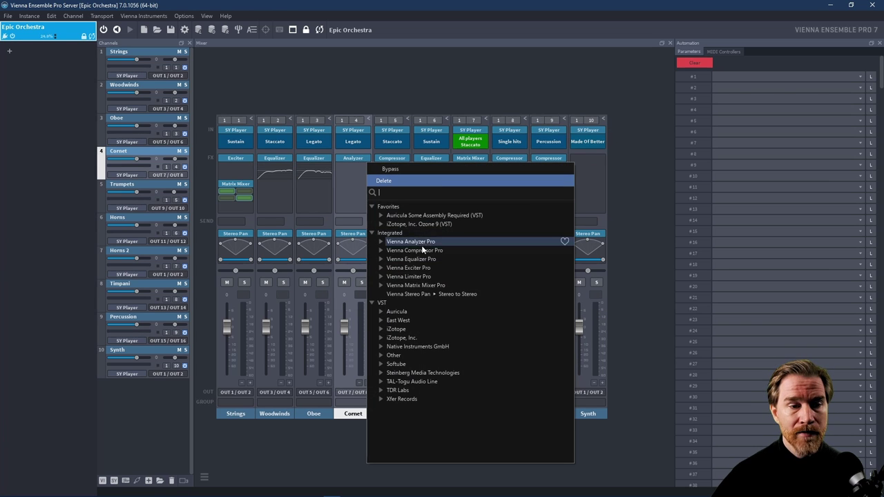
left_click(428, 276)
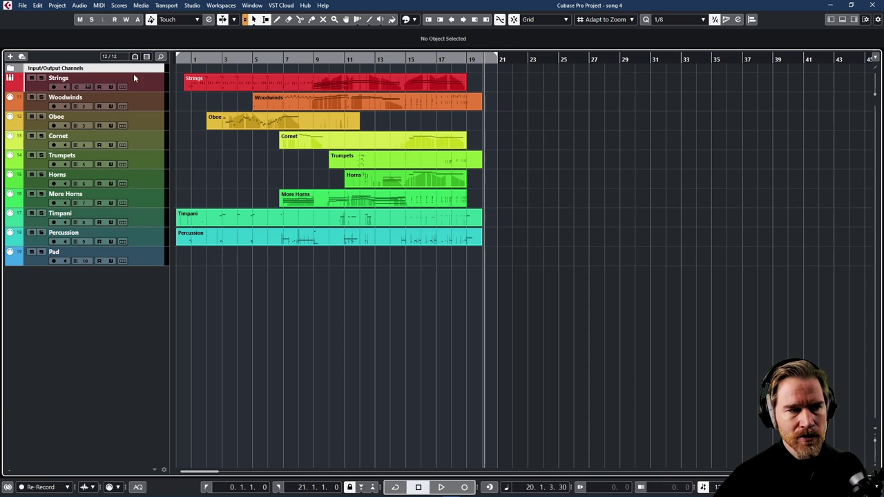
In Cubase, activate the Strings, Woodwinds and Oboe tracks one after another to audition each instrument
left_click(145, 85)
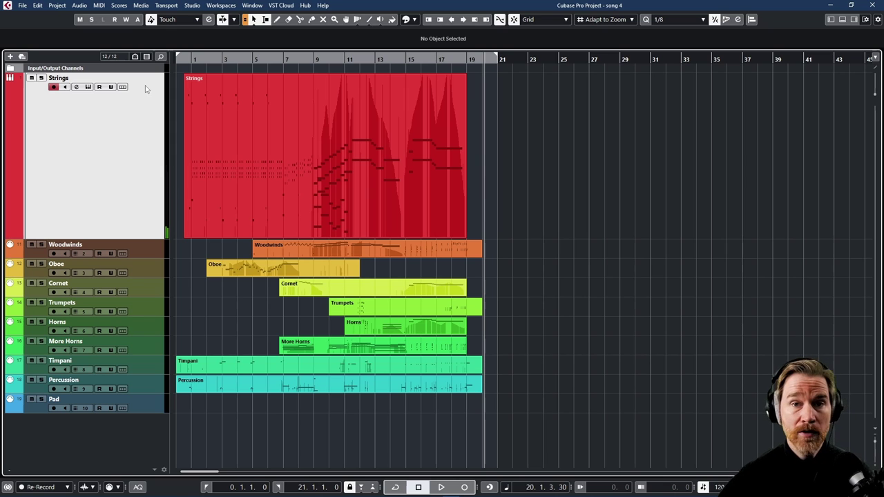
left_click(145, 246)
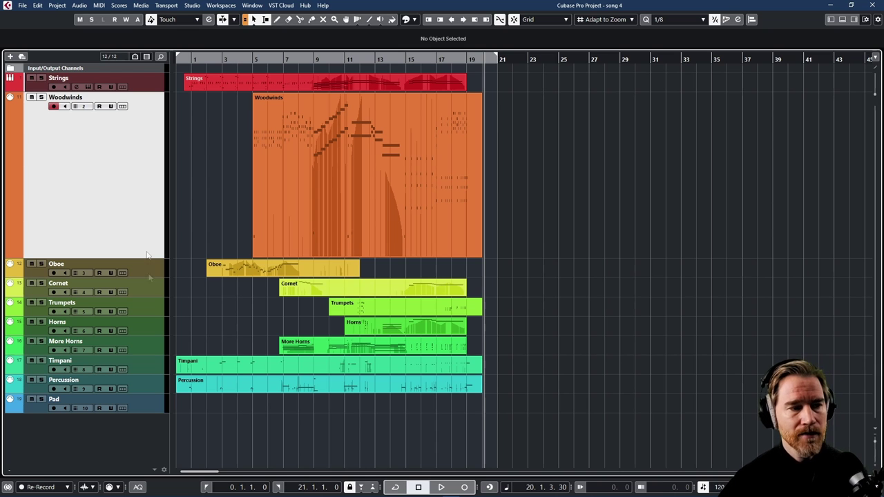
left_click(150, 273)
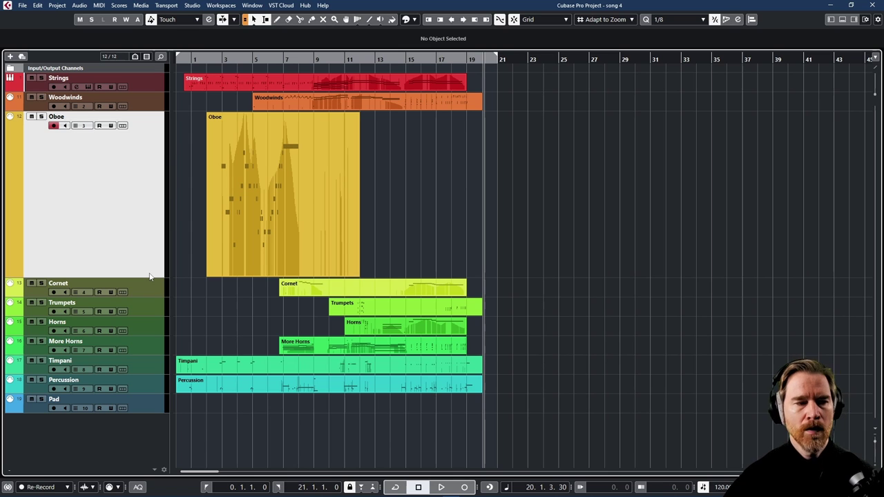
Activate the Cornet, Trumpets, Horns and More Horns tracks one after another to audition the brass
left_click(154, 291)
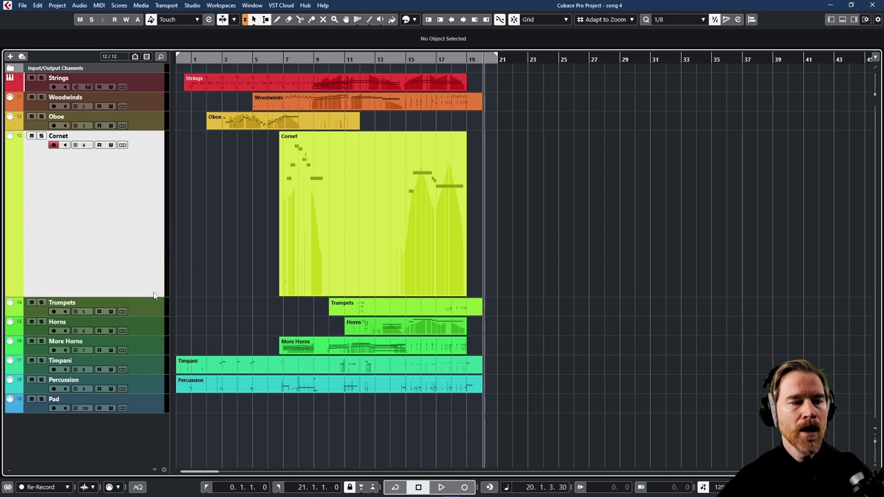
left_click(148, 309)
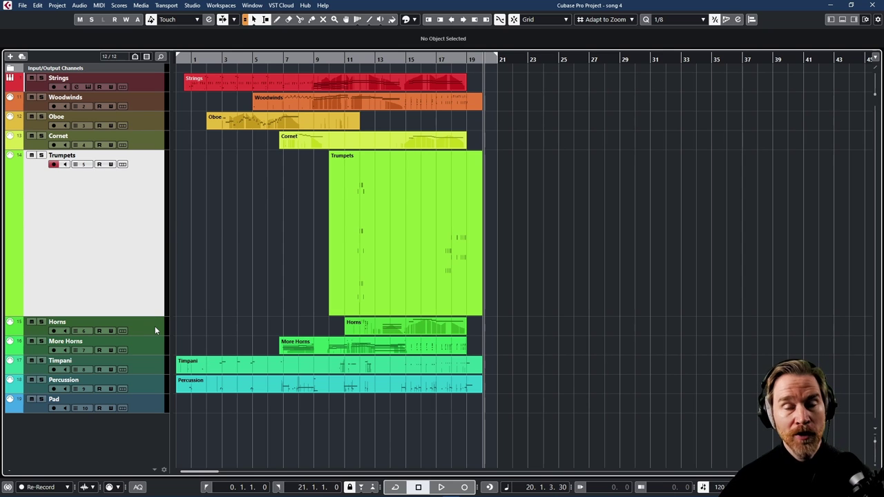
left_click(154, 328)
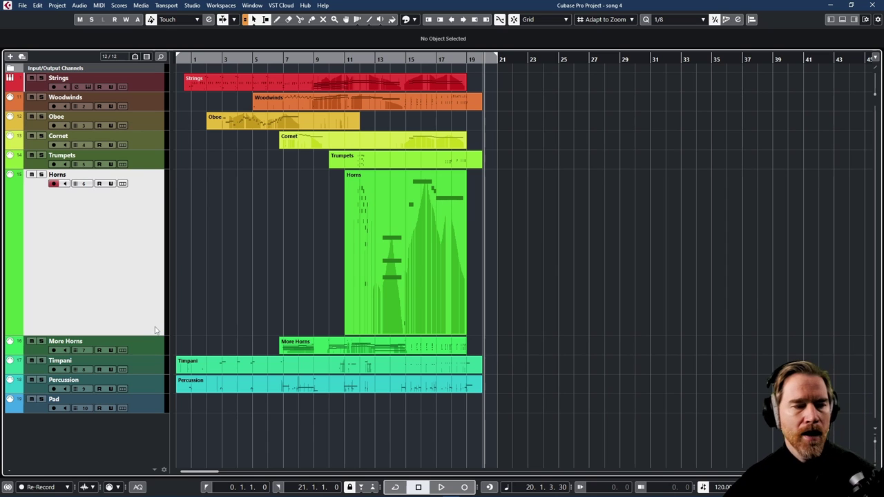
left_click(151, 348)
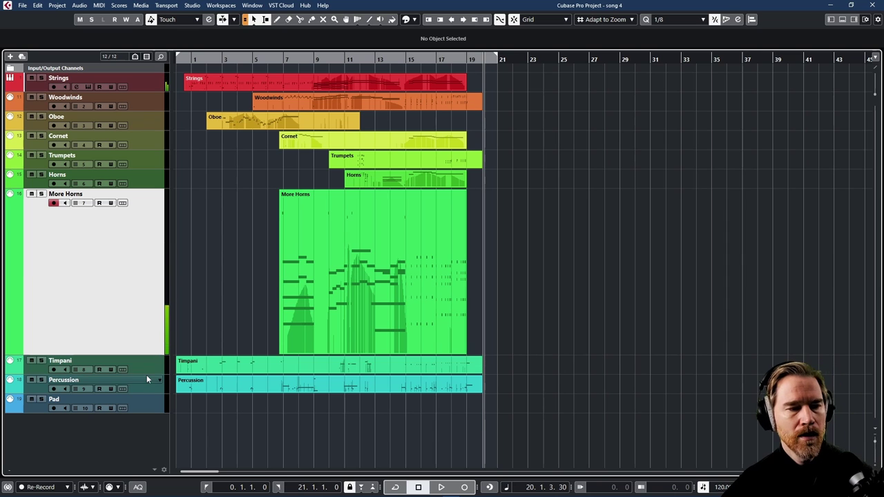
Activate the Timpani, Percussion and Pad tracks one after another to audition them, dismissing the Pad's track version options
left_click(146, 363)
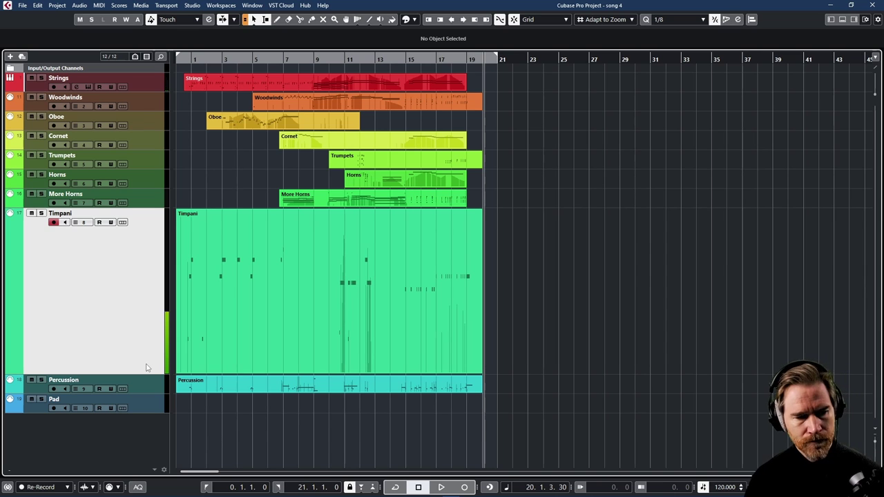
left_click(148, 381)
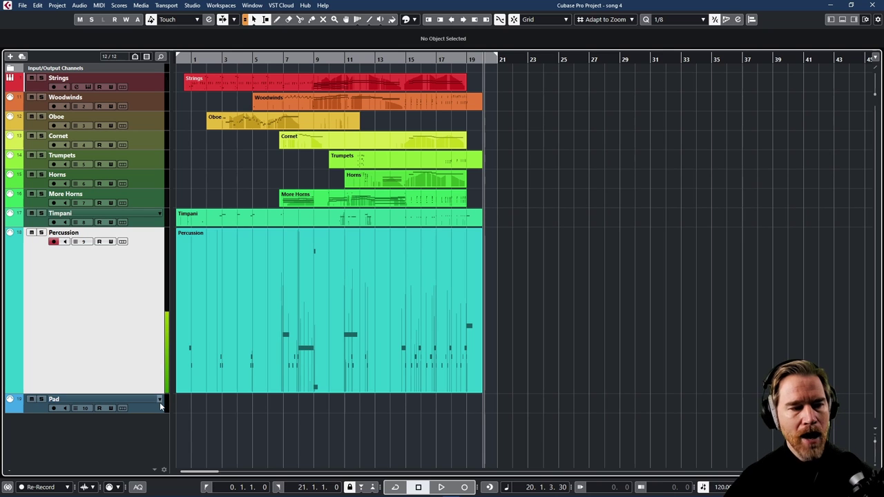
left_click(160, 403)
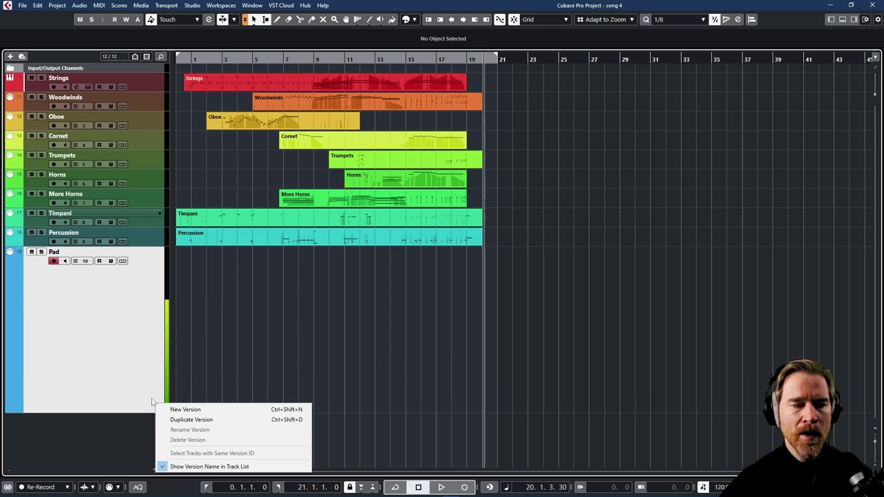
key("Escape")
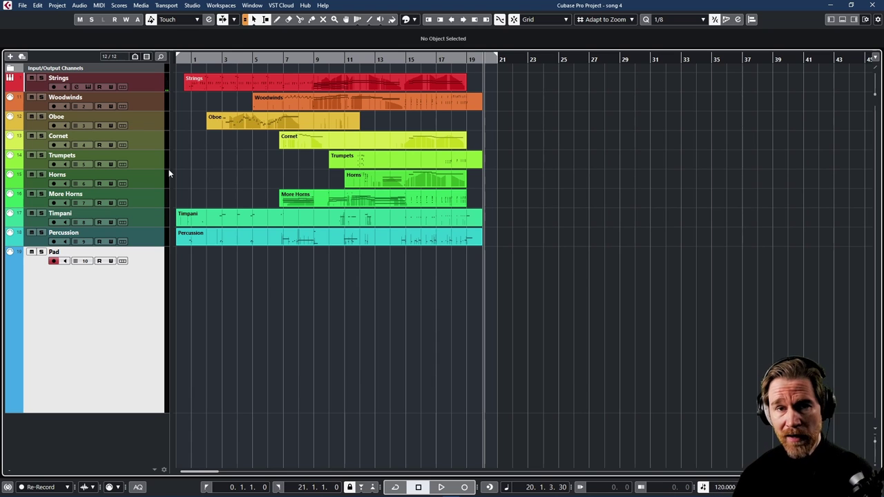
Select the Input/Output Channels folder and play back the full arrangement
left_click(139, 69)
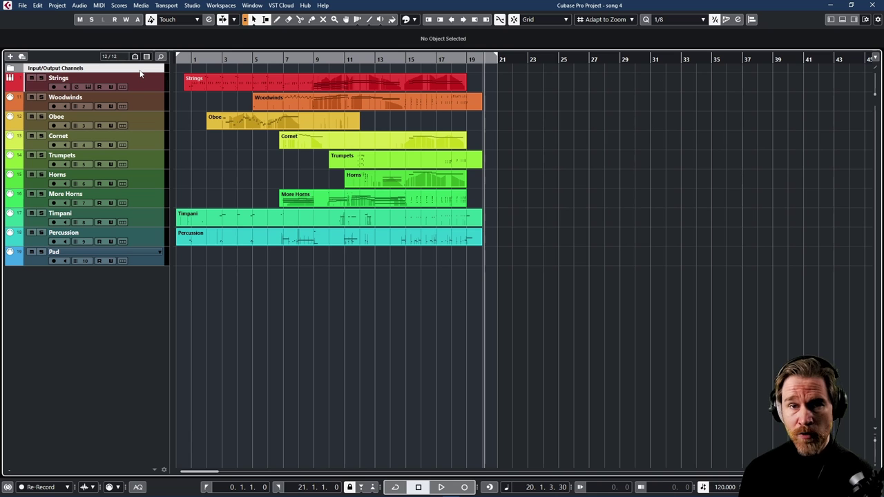
key("space")
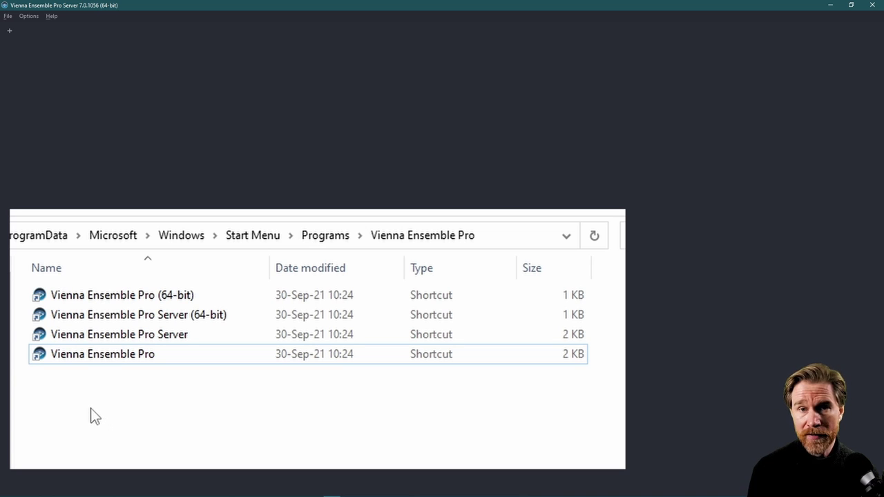
Launch Vienna Ensemble Pro Server (64-bit) from the Vienna Ensemble Pro program folder
left_click(84, 317)
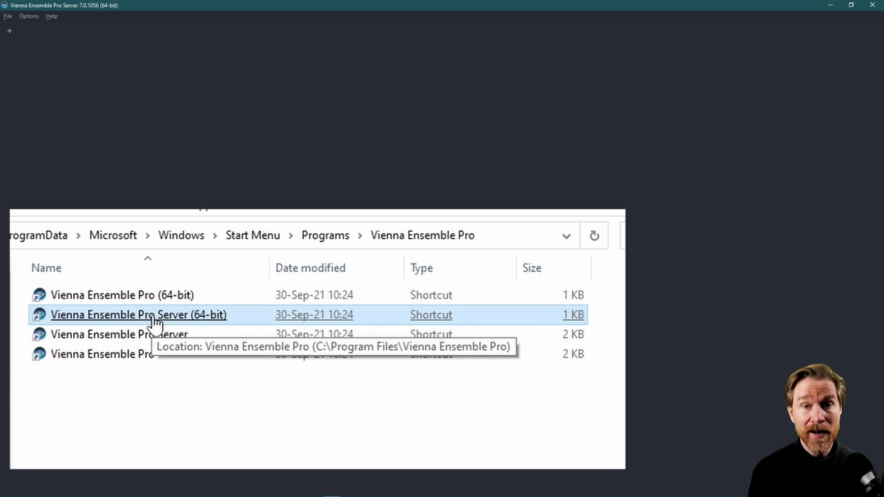
double_click(102, 319)
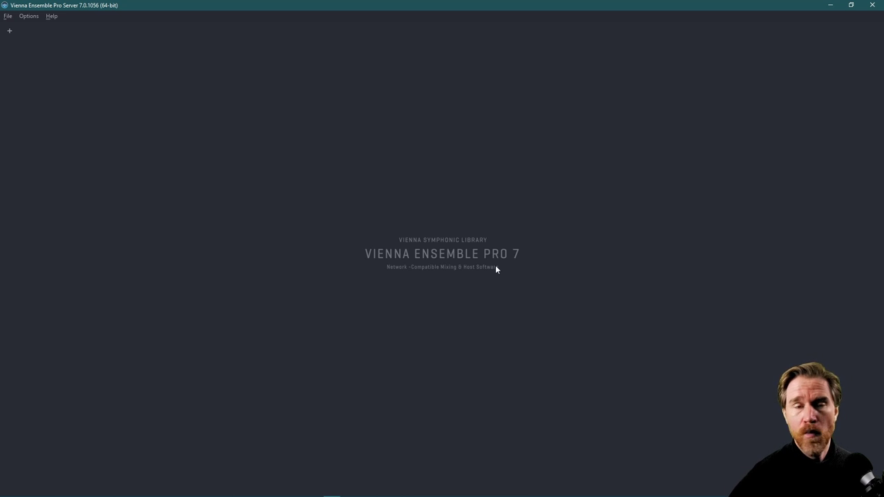
Open the server preferences and display the Instances settings
left_click(28, 16)
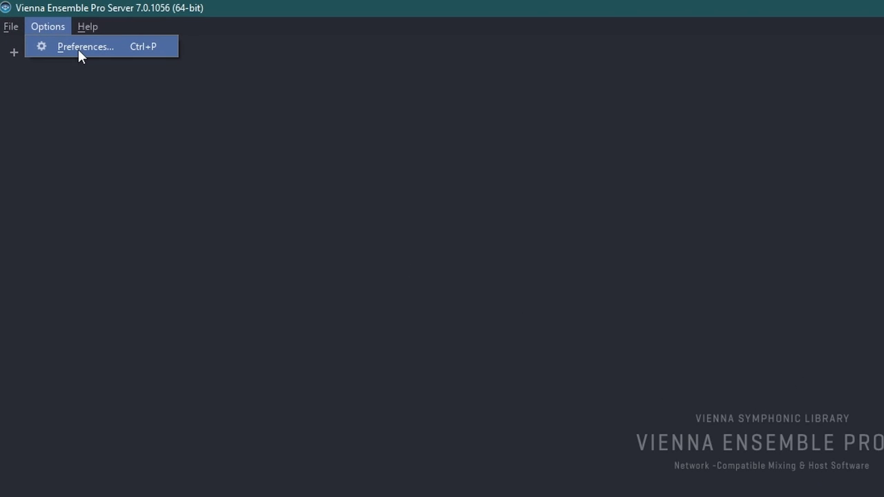
left_click(78, 49)
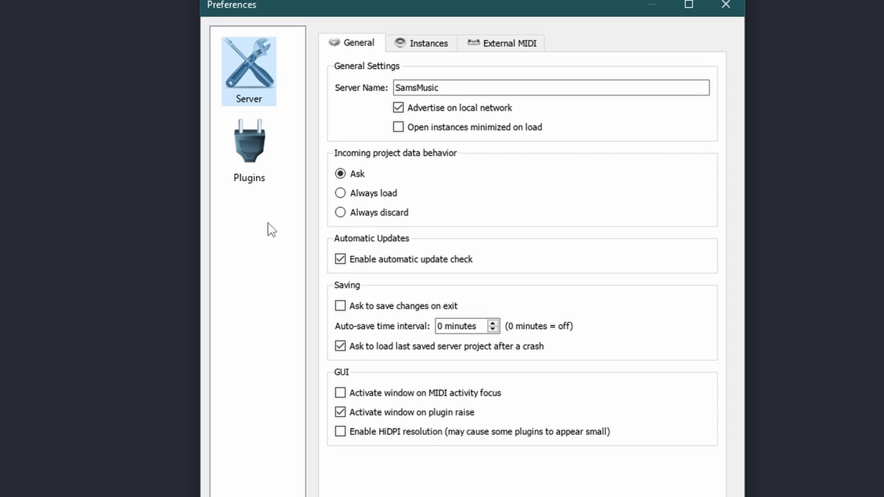
left_click(419, 45)
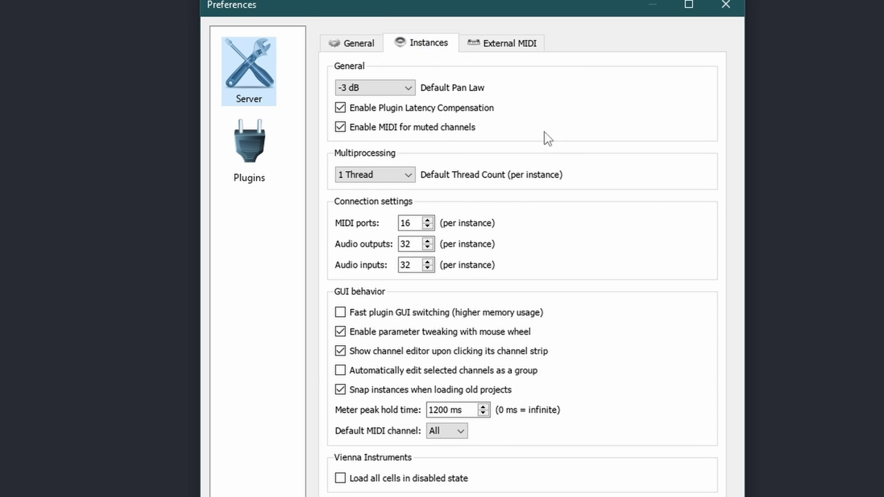
Review the available default thread counts per instance under Multiprocessing, keeping 1 Thread
left_click(406, 178)
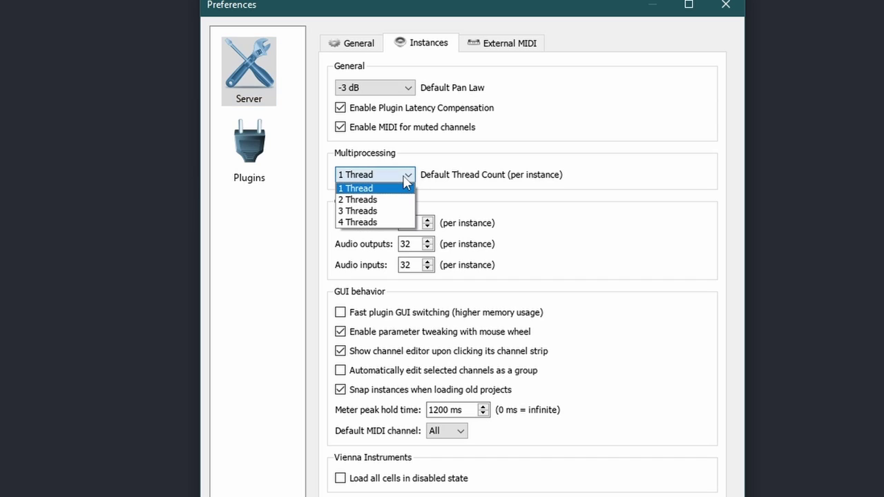
left_click(407, 178)
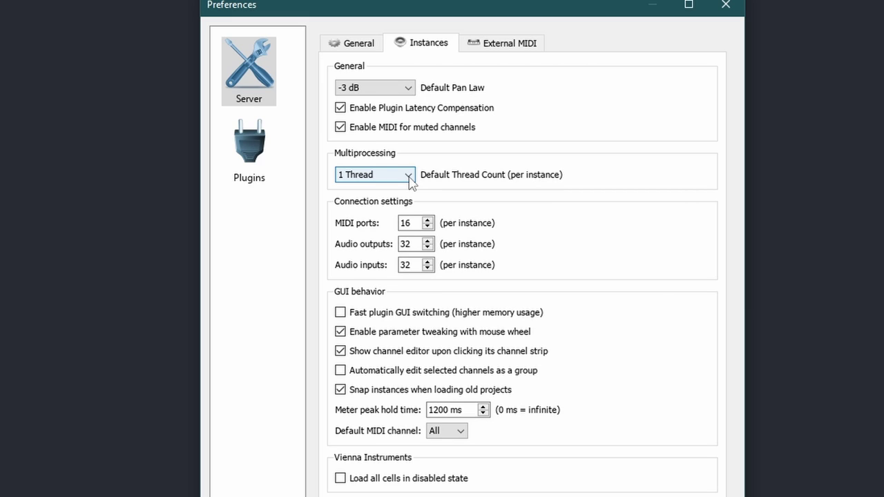
left_click(410, 179)
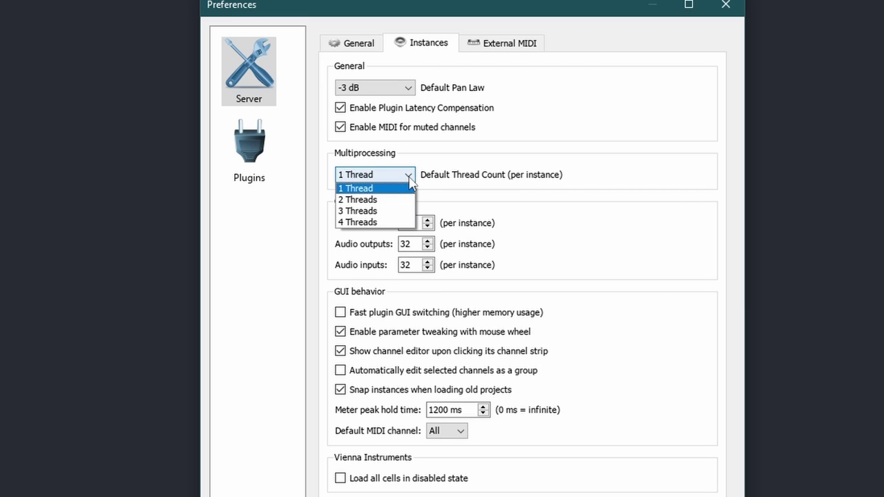
left_click(439, 174)
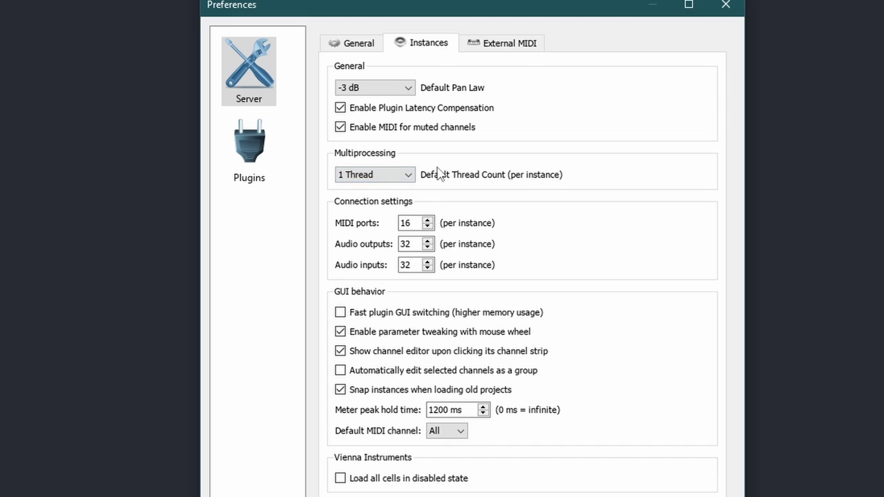